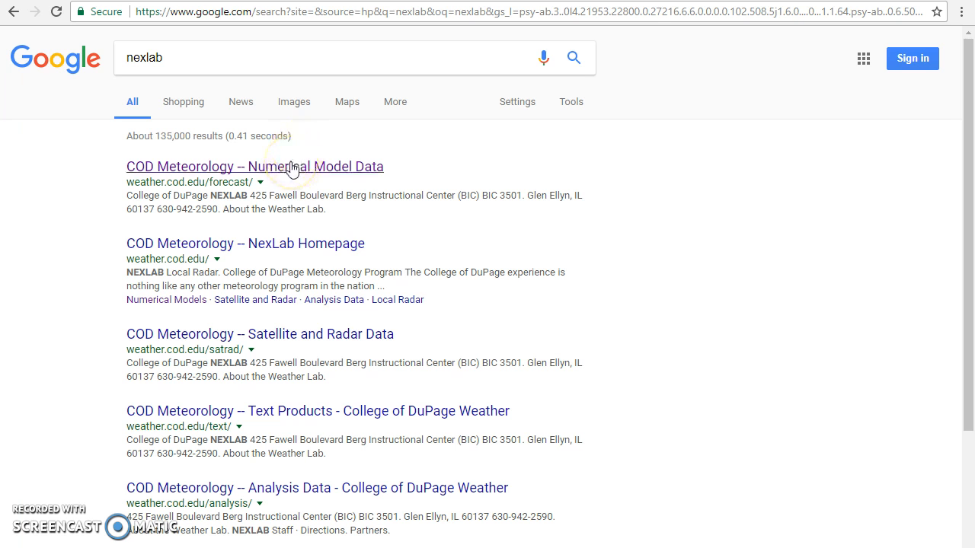
Step: Open the "COD Meteorology -- Numerical Model Data" search result to reach the forecast model page
{"action": "left_click", "coordinate": [200, 169]}
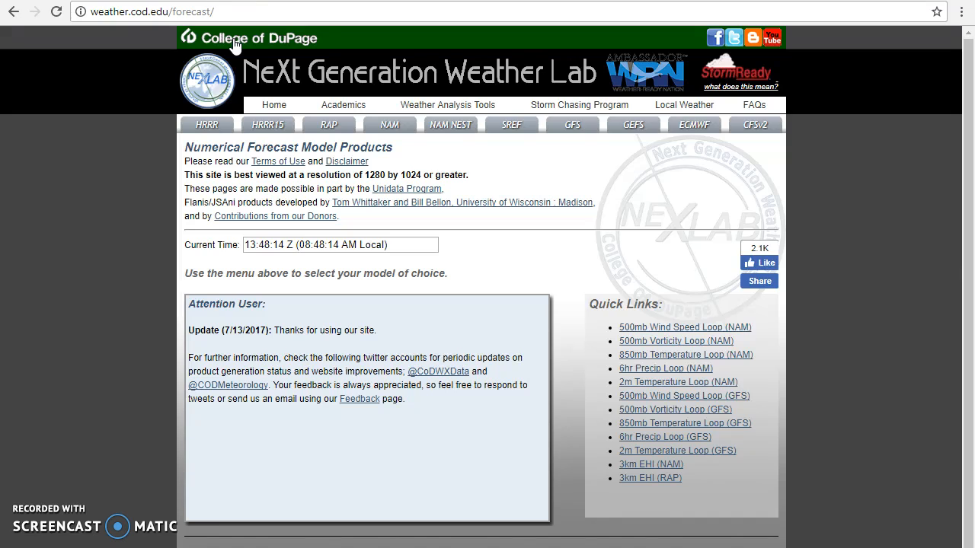
{"action": "left_click", "coordinate": [323, 73]}
{"action": "left_click", "coordinate": [321, 70]}
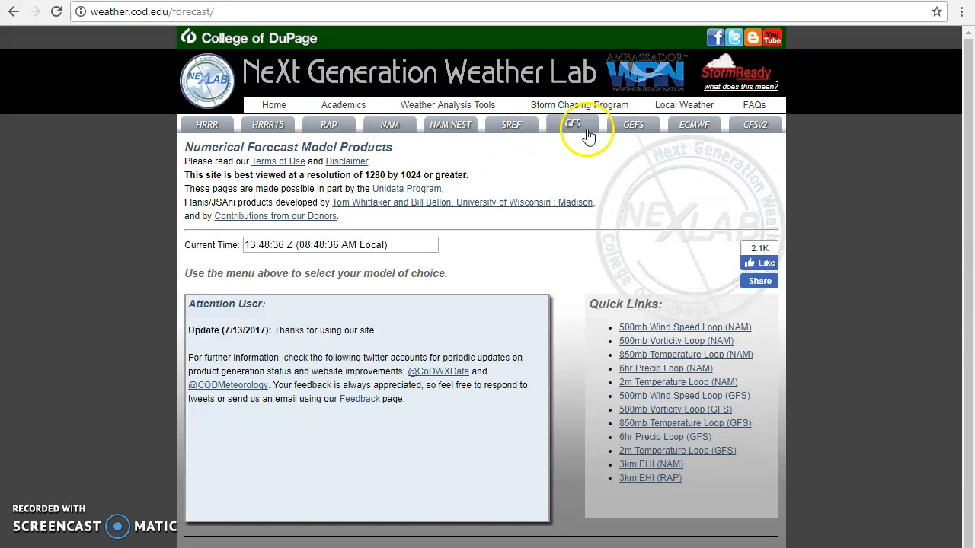
{"action": "left_click", "coordinate": [441, 112]}
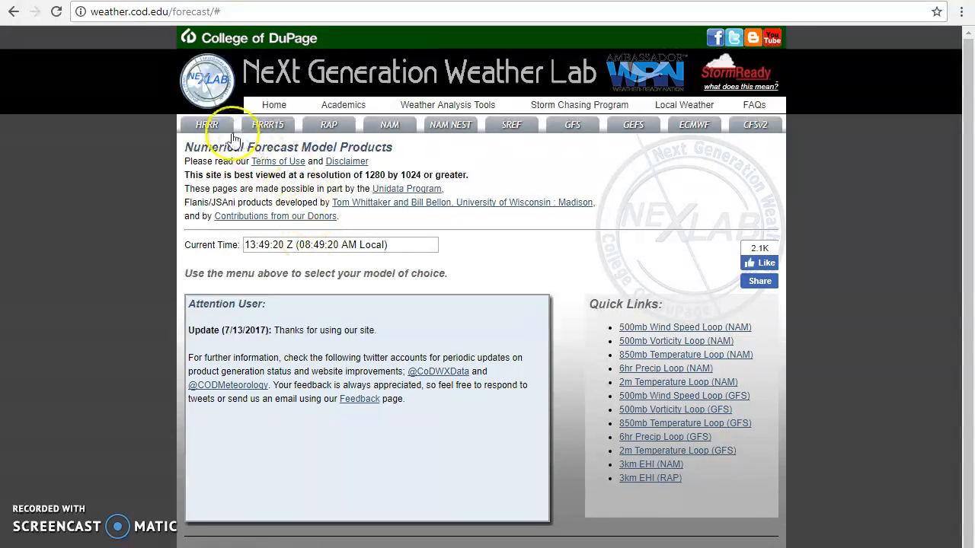
Step: Open the HRRR model and display its Central Great Plains sector
{"action": "left_click", "coordinate": [207, 129]}
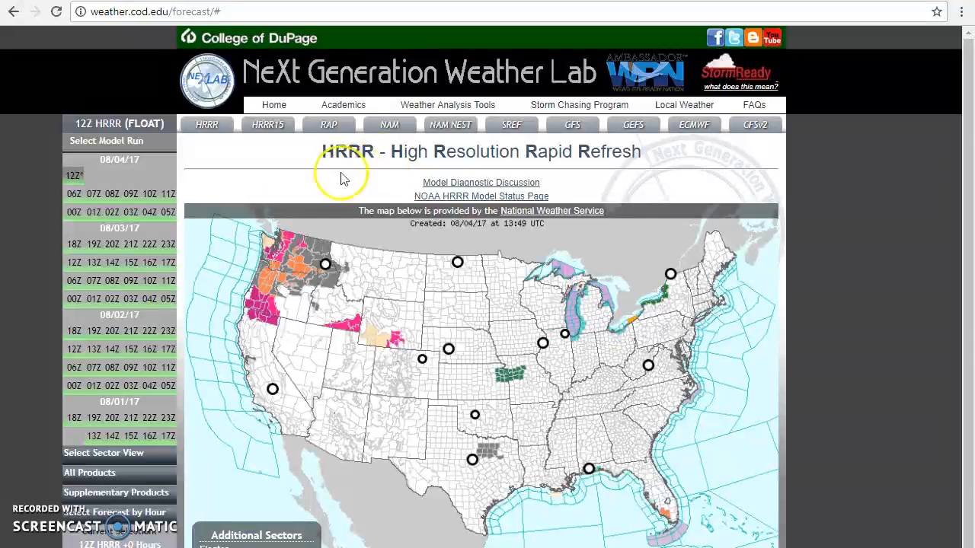
{"action": "left_click", "coordinate": [463, 380]}
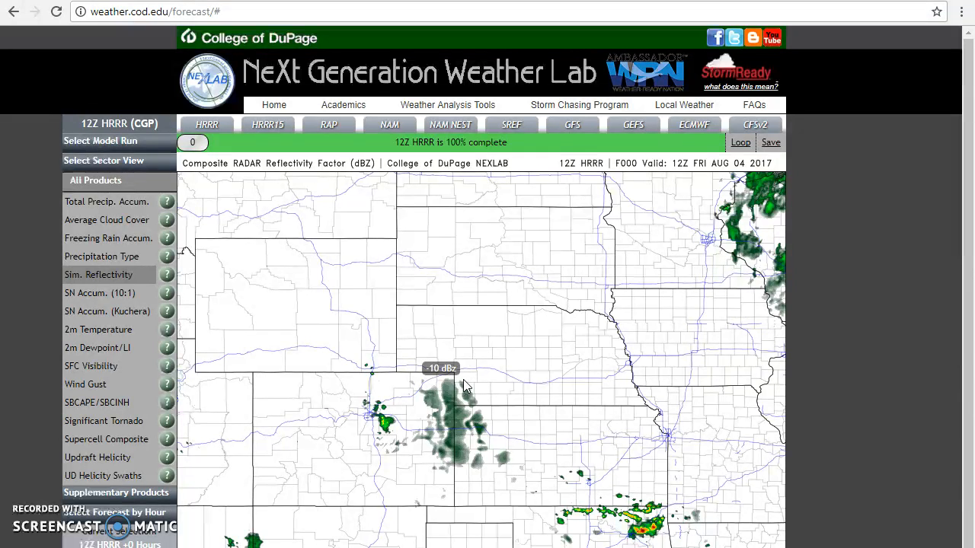
{"action": "left_click", "coordinate": [470, 385]}
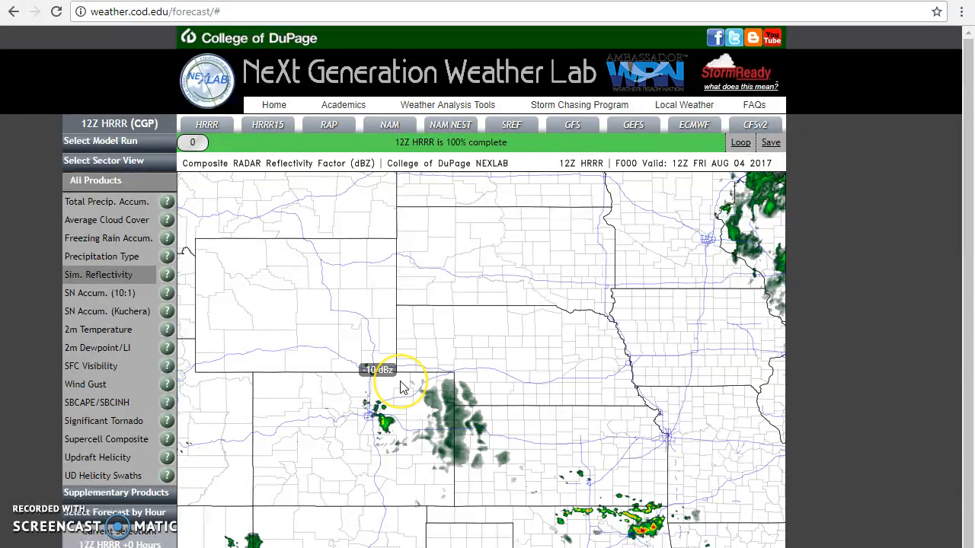
{"action": "left_click", "coordinate": [233, 267]}
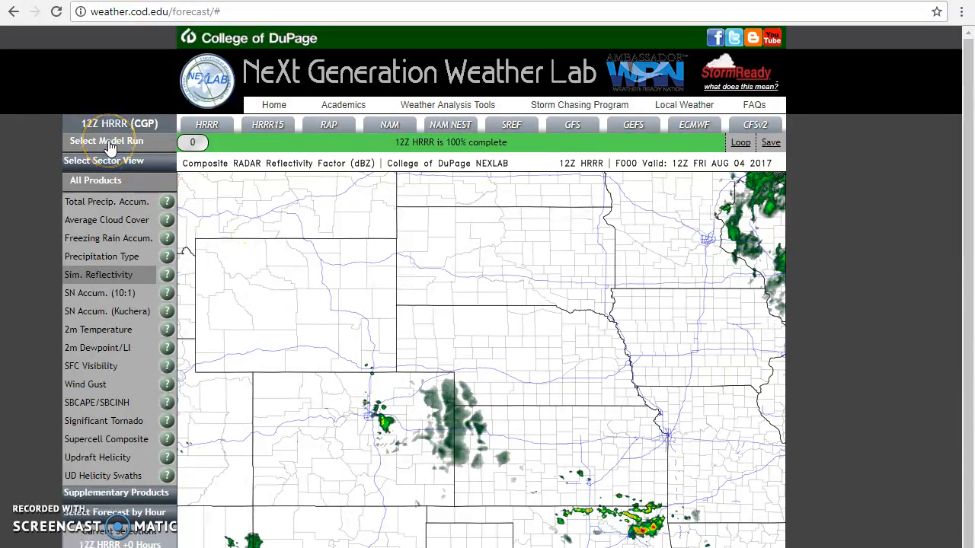
Step: Load the 11Z and 10Z HRRR runs of 08/04/17 for comparison and return to the 12Z run
{"action": "left_click", "coordinate": [74, 176]}
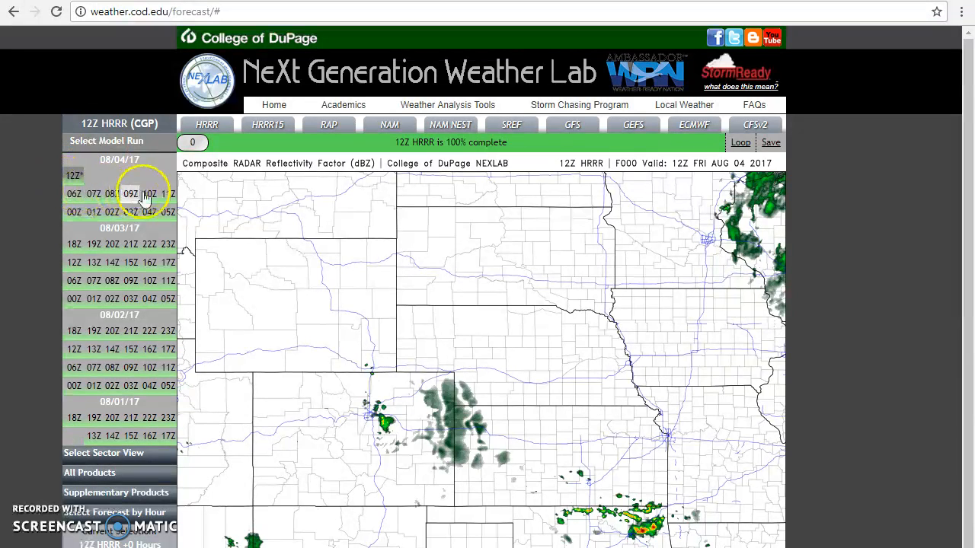
{"action": "left_click", "coordinate": [75, 178]}
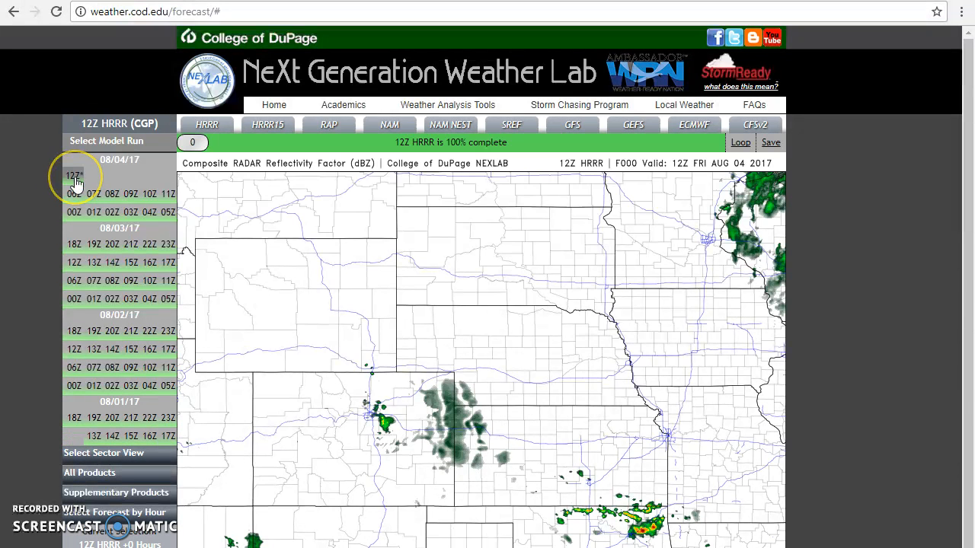
{"action": "left_click", "coordinate": [165, 196]}
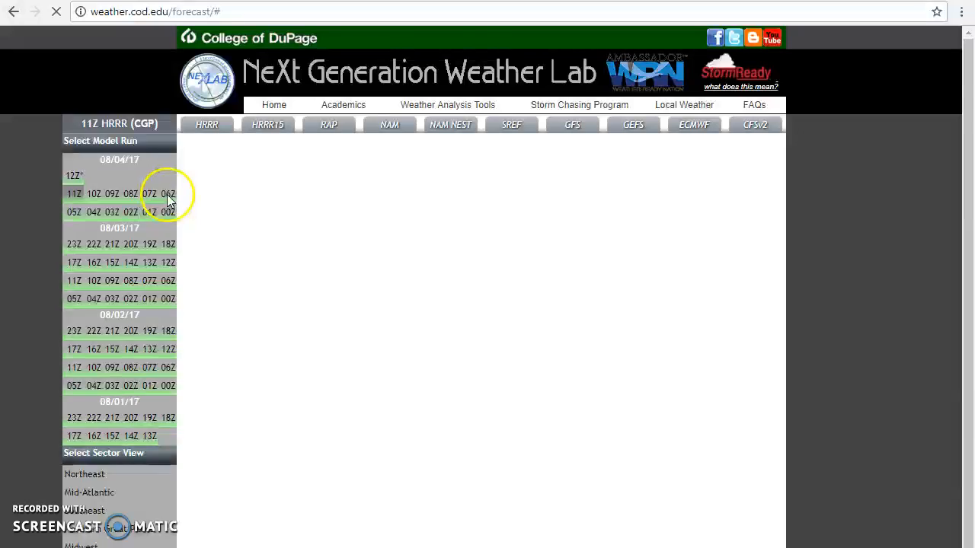
{"action": "left_click", "coordinate": [151, 195]}
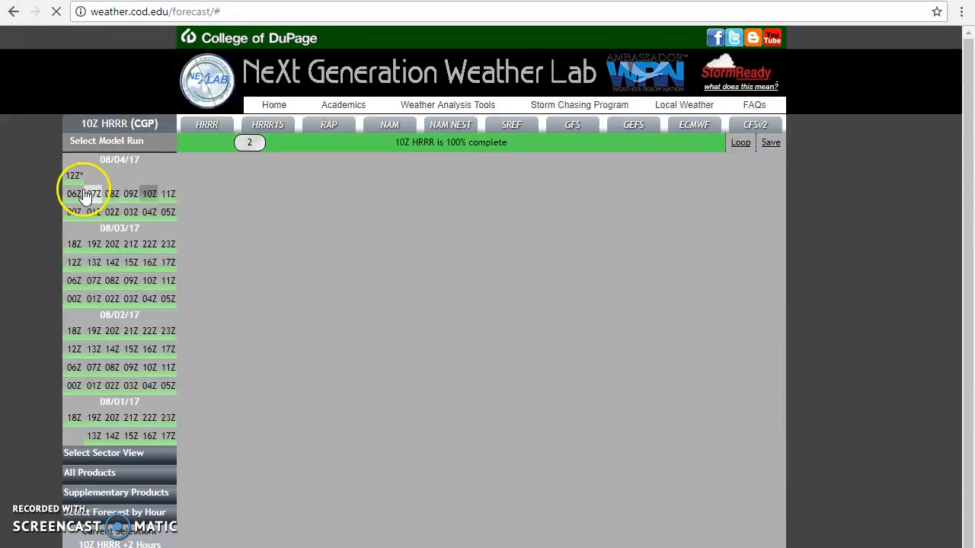
{"action": "left_click", "coordinate": [74, 178]}
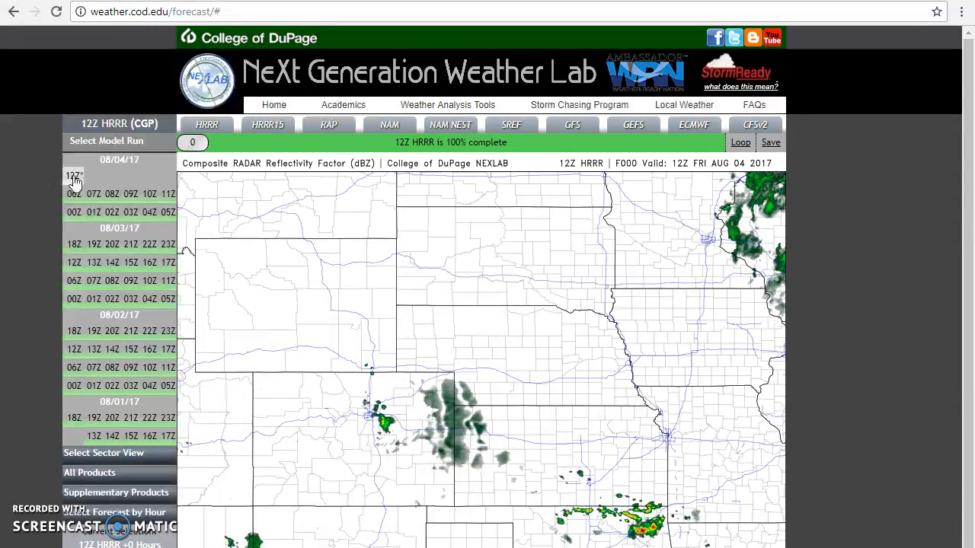
Step: Choose Central Great Plains as the sector view and list all HRRR products
{"action": "left_click", "coordinate": [127, 455]}
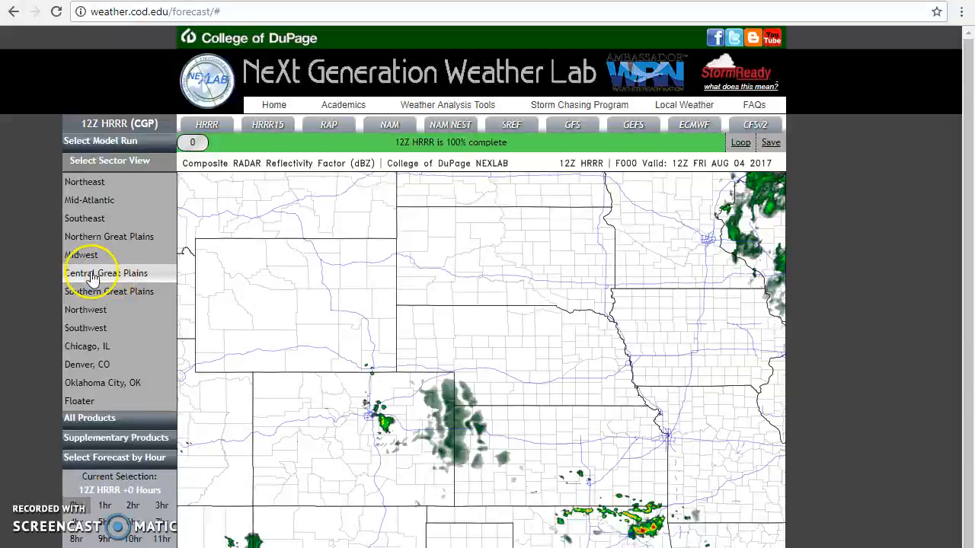
{"action": "mouse_move", "coordinate": [567, 498]}
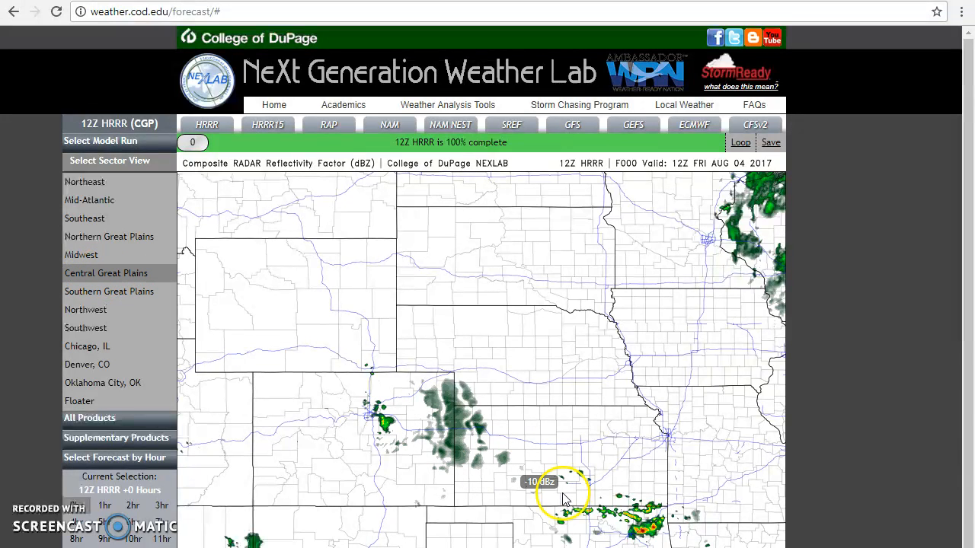
{"action": "left_click", "coordinate": [96, 416]}
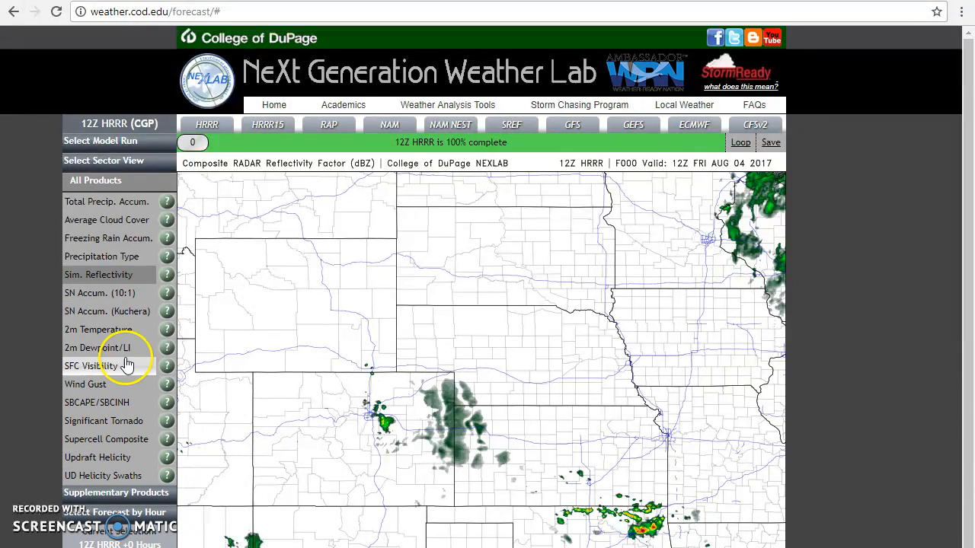
Step: Display Total Precip. Accum. and run the forecast forward to hour 18 and back to hour 3
{"action": "left_click", "coordinate": [105, 202]}
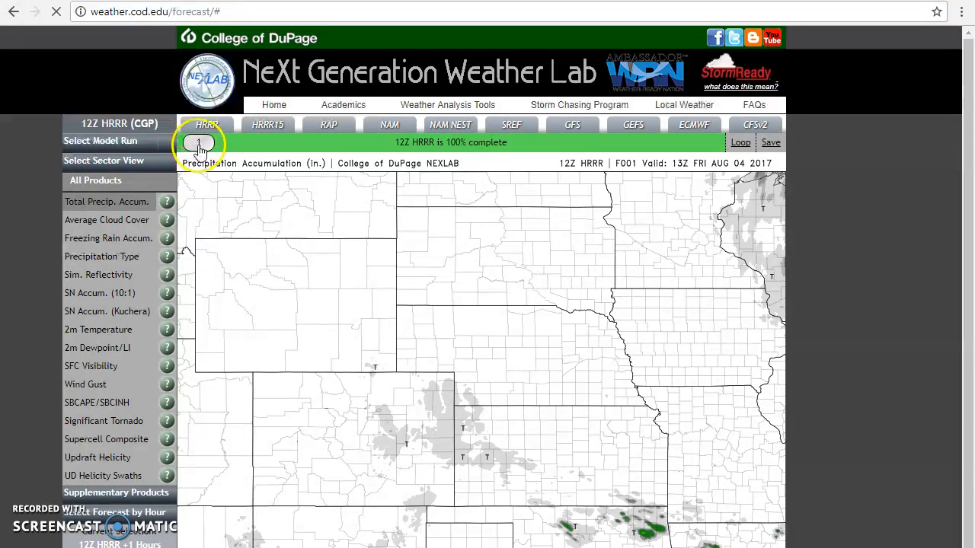
{"action": "left_click_drag", "start_coordinate": [196, 145], "coordinate": [710, 146]}
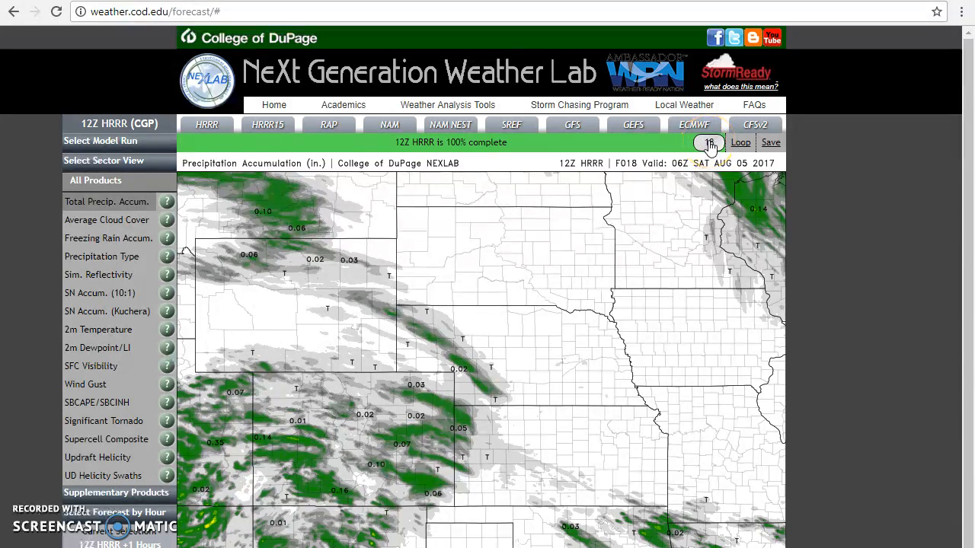
{"action": "left_click_drag", "start_coordinate": [710, 146], "coordinate": [259, 145]}
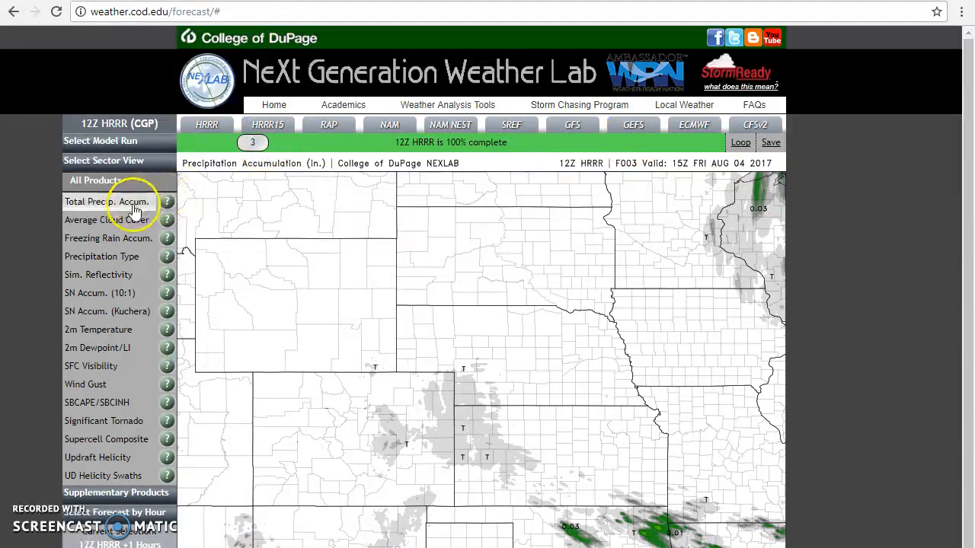
Step: Display Sim. Reflectivity and advance the HRRR forecast from hour 0 through hour 16 to hour 18
{"action": "left_click", "coordinate": [104, 278]}
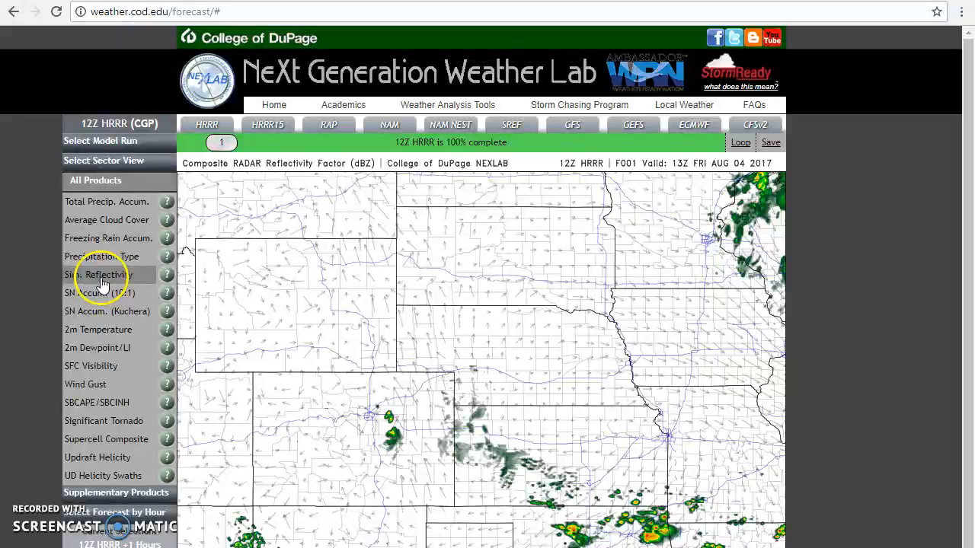
{"action": "left_click", "coordinate": [192, 145]}
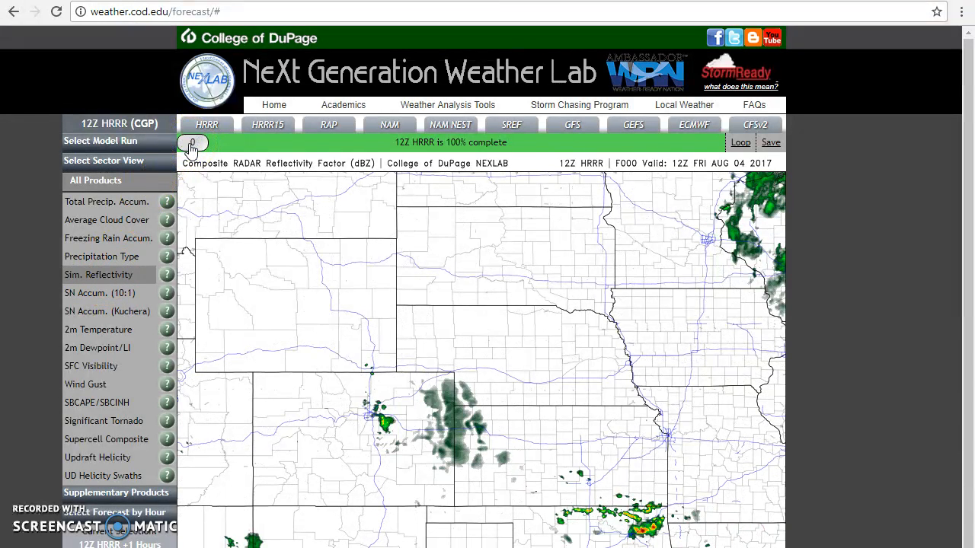
{"action": "left_click_drag", "start_coordinate": [191, 146], "coordinate": [642, 198]}
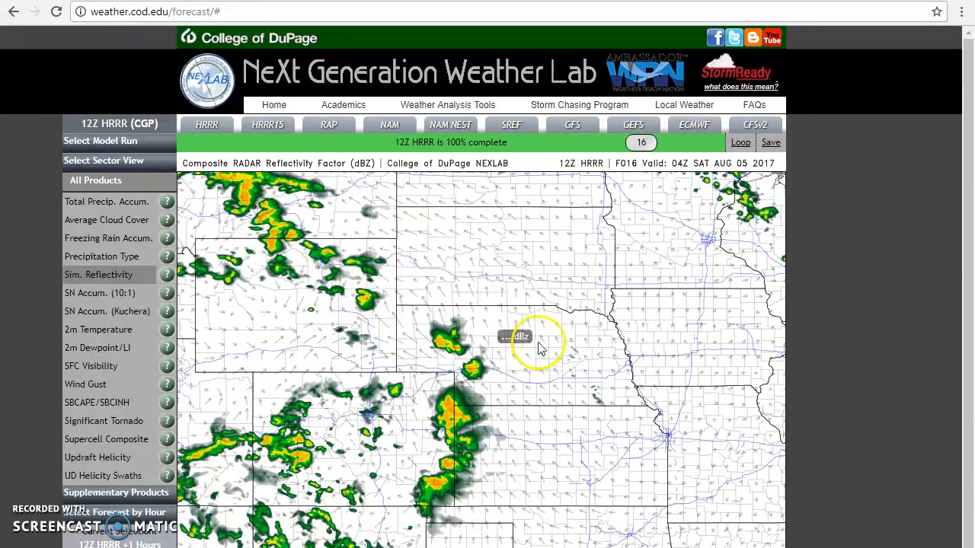
{"action": "left_click", "coordinate": [501, 518]}
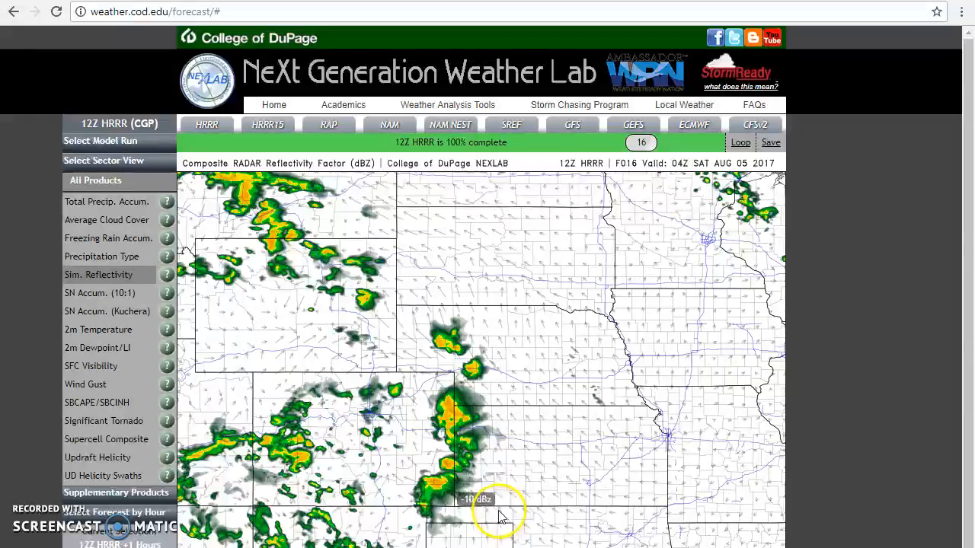
{"action": "left_click_drag", "start_coordinate": [641, 142], "coordinate": [709, 142]}
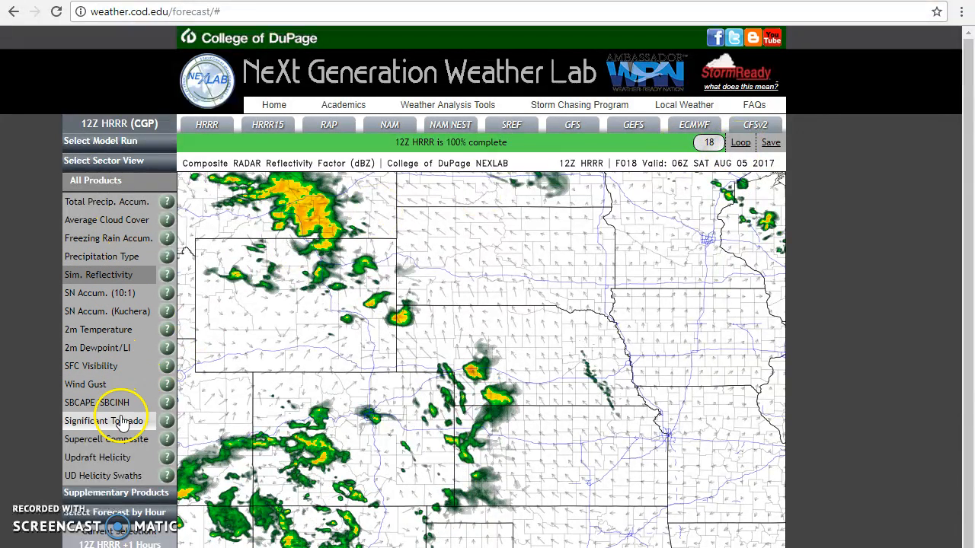
Step: Display the HRRR 2m Temperature product at forecast hour 0
{"action": "left_click", "coordinate": [109, 329]}
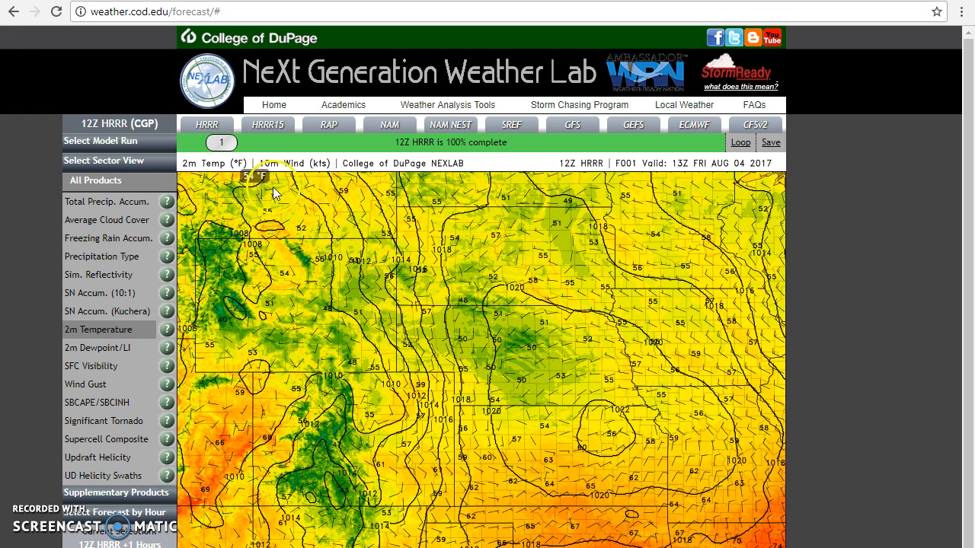
{"action": "left_click", "coordinate": [208, 129]}
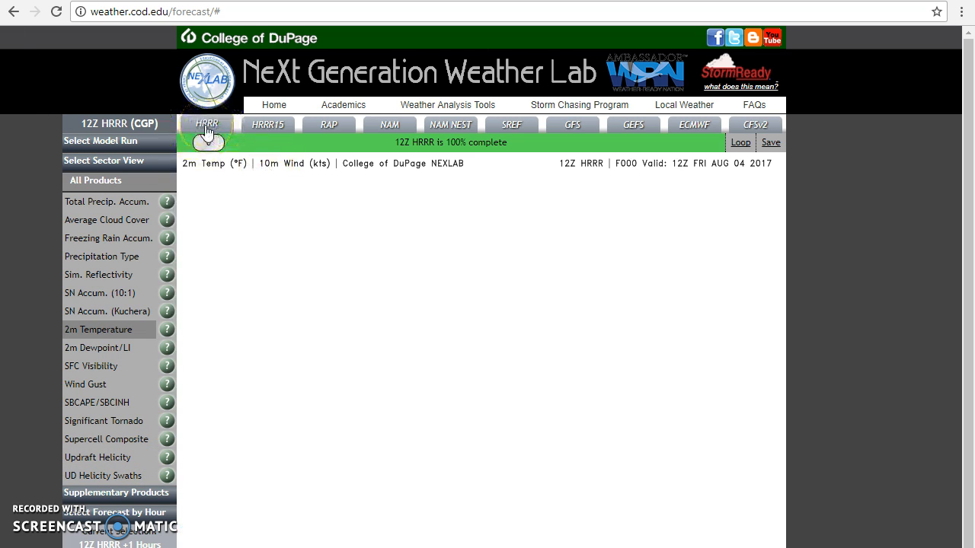
Step: Switch to the RAP model and display its Central Great Plains sector
{"action": "left_click", "coordinate": [268, 130]}
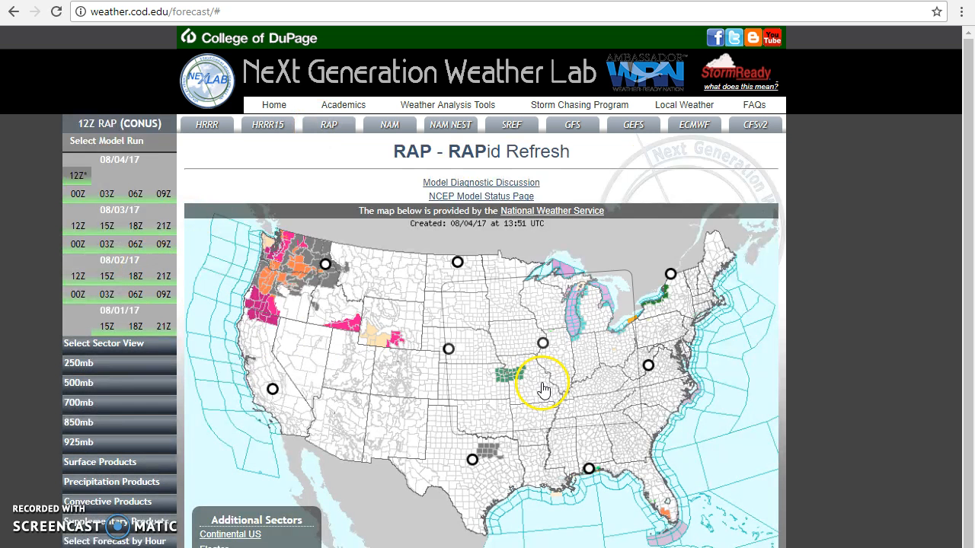
{"action": "left_click", "coordinate": [490, 388]}
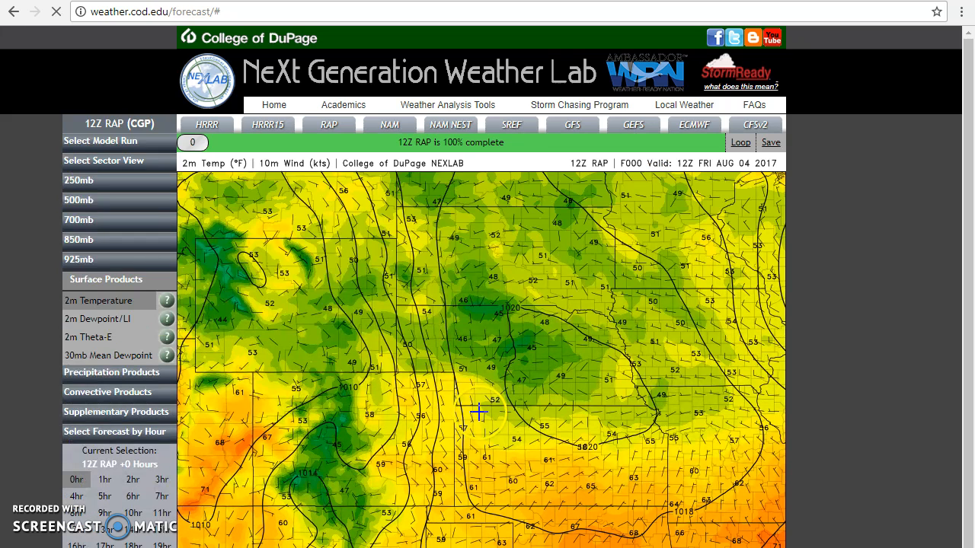
Step: Display the RAP Sim. Reflectivity precipitation product and advance the forecast from hour 0 to hour 21
{"action": "left_click", "coordinate": [118, 372]}
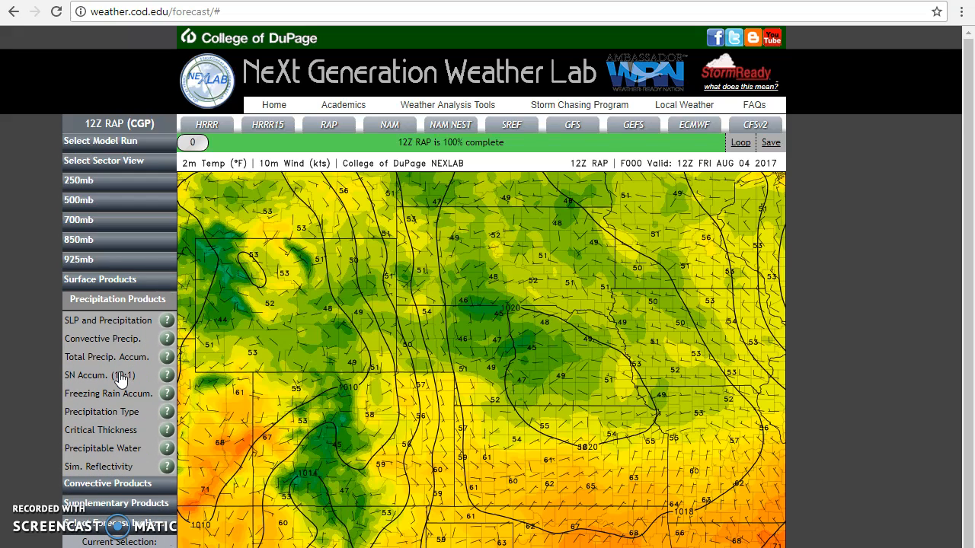
{"action": "left_click", "coordinate": [139, 283]}
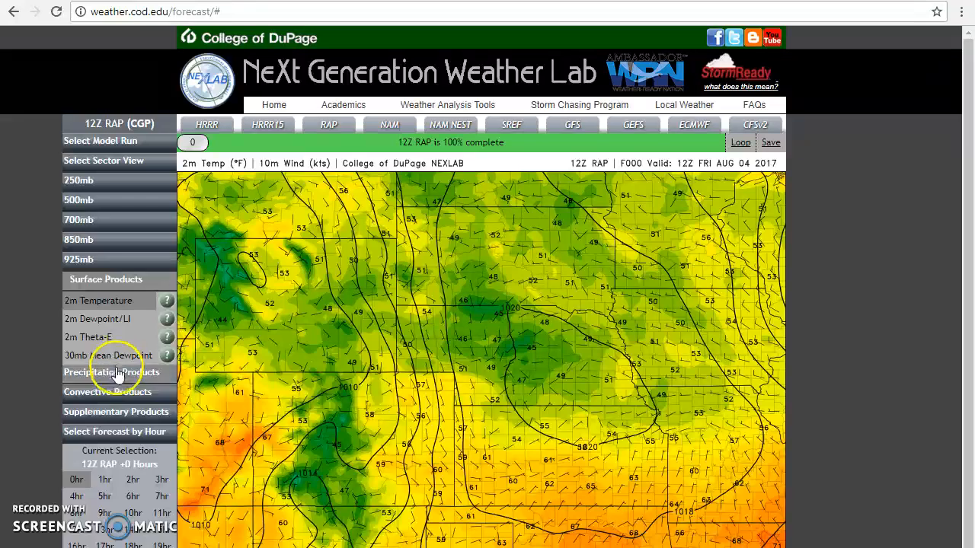
{"action": "left_click", "coordinate": [116, 374]}
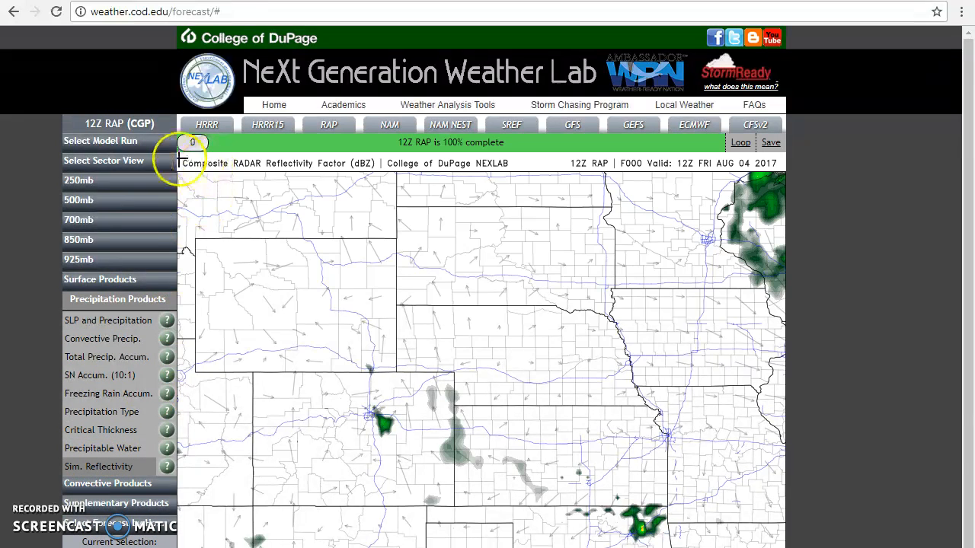
{"action": "left_click_drag", "start_coordinate": [190, 144], "coordinate": [587, 144]}
{"action": "left_click_drag", "start_coordinate": [499, 144], "coordinate": [769, 144]}
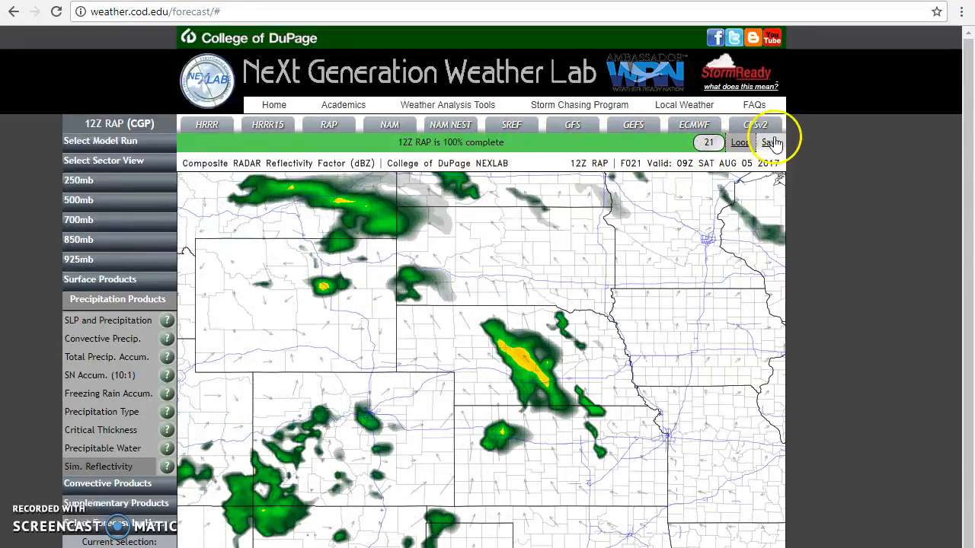
Step: Open the NAM model for the Central Great Plains sector and load the 06Z run of 08/04/17
{"action": "left_click", "coordinate": [405, 143]}
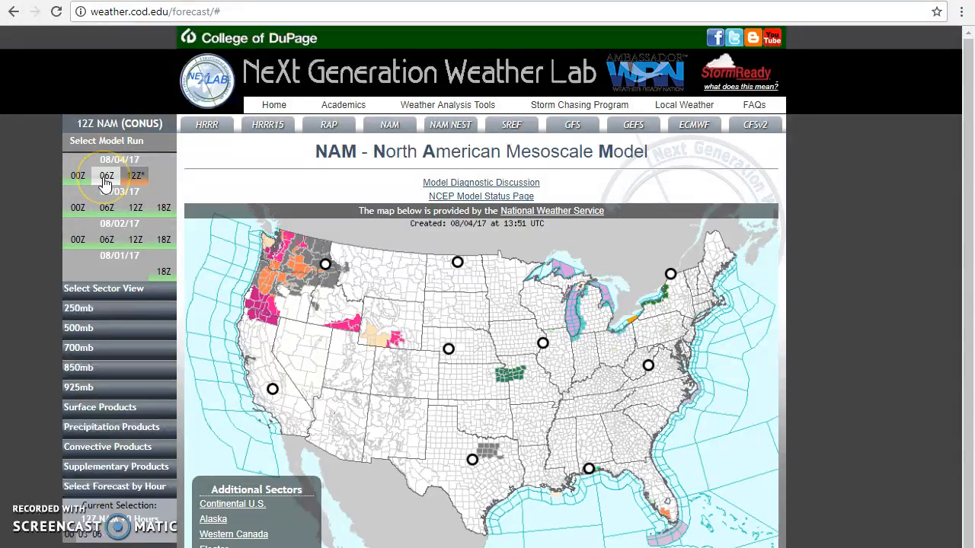
{"action": "left_click", "coordinate": [489, 390]}
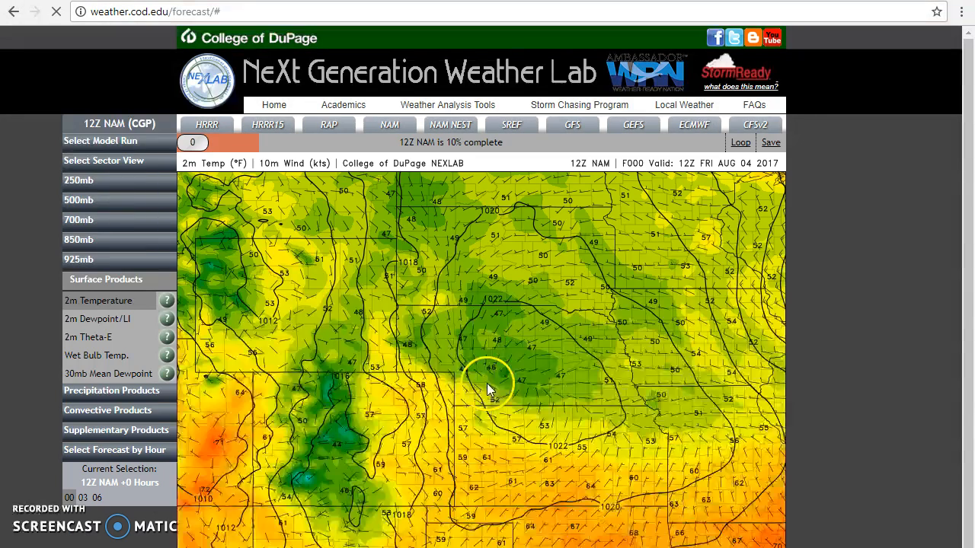
{"action": "left_click", "coordinate": [107, 143]}
{"action": "left_click_drag", "start_coordinate": [194, 144], "coordinate": [96, 181]}
{"action": "left_click", "coordinate": [107, 178]}
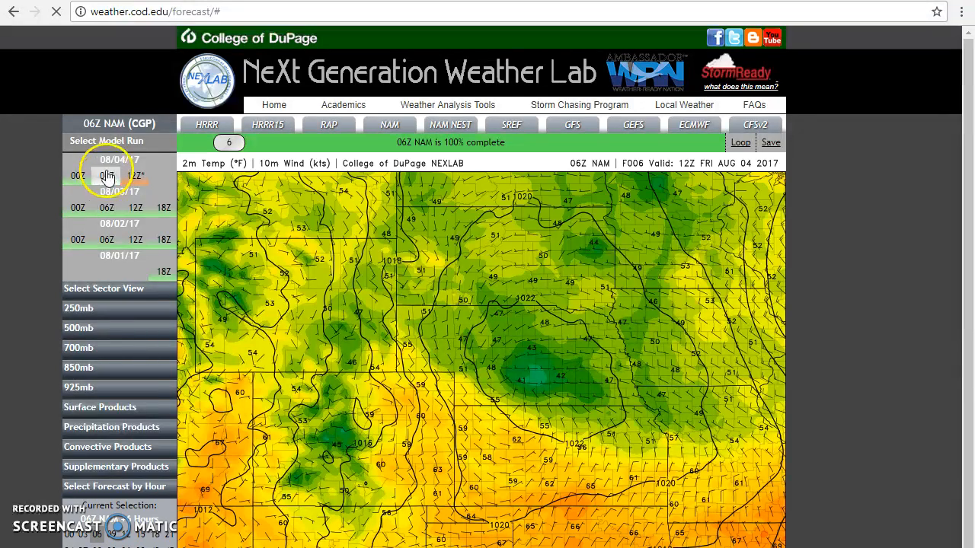
Step: Display the NAM Sim. Reflectivity precipitation product and advance the forecast from hour 0 to hour 42
{"action": "left_click", "coordinate": [115, 427]}
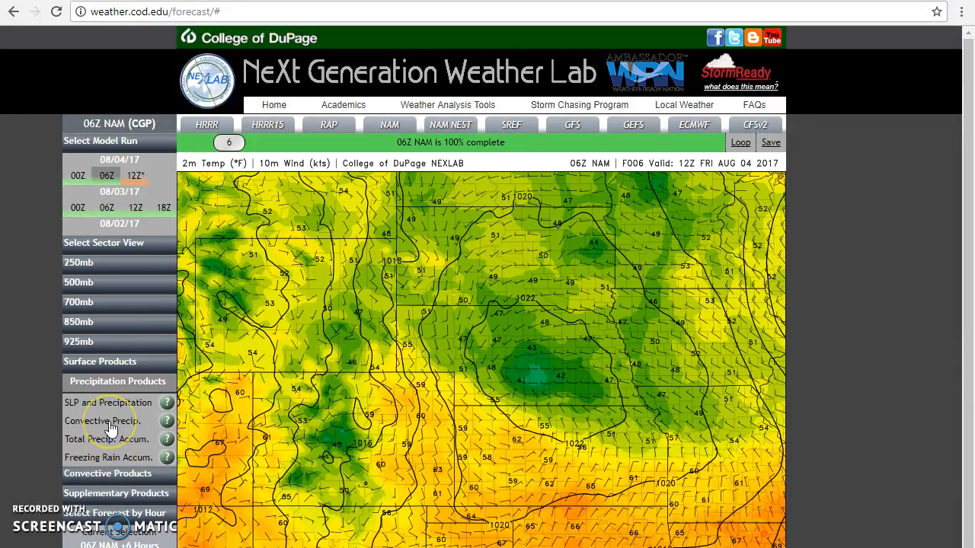
{"action": "left_click", "coordinate": [106, 485]}
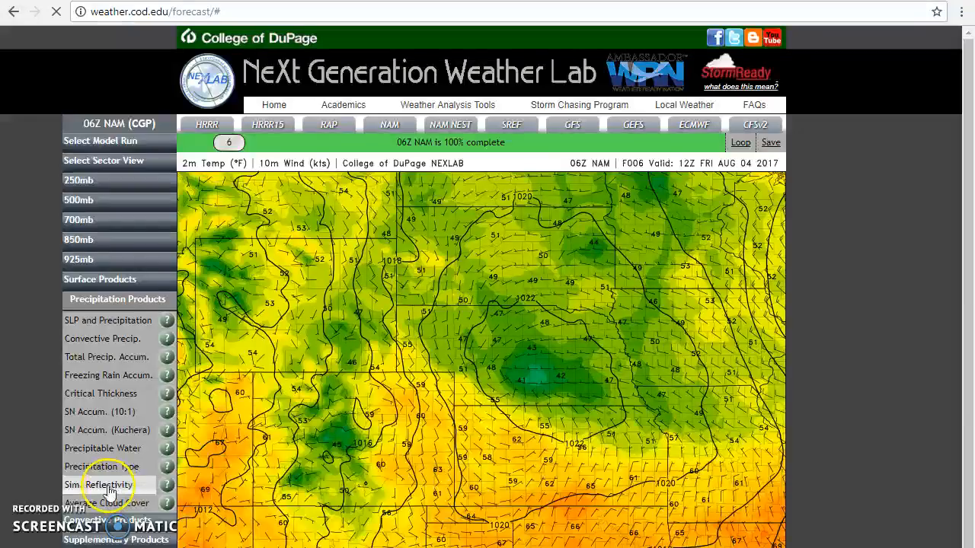
{"action": "left_click", "coordinate": [187, 145]}
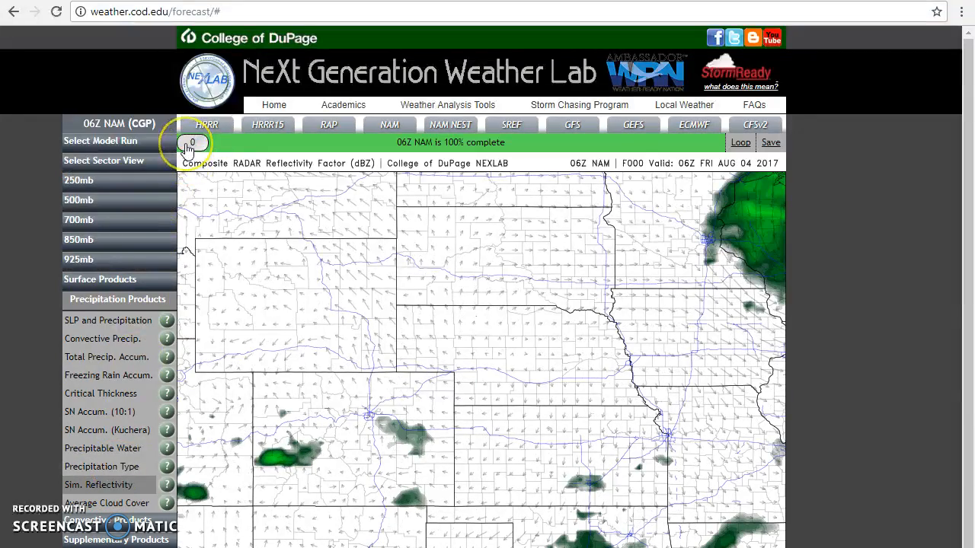
{"action": "left_click_drag", "start_coordinate": [207, 150], "coordinate": [445, 145]}
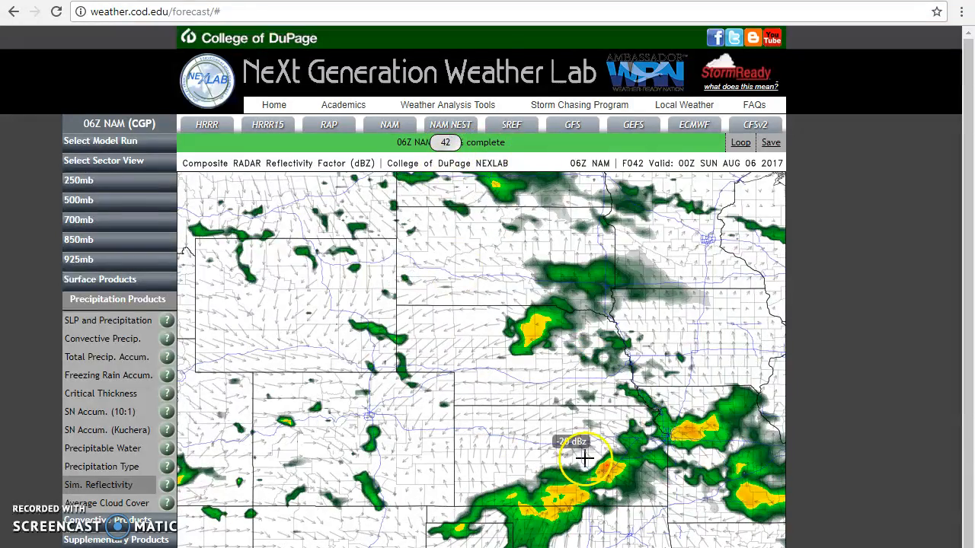
{"action": "left_click_drag", "start_coordinate": [457, 152], "coordinate": [381, 127]}
Step: Open the NAM NEST model for the Central Great Plains sector and load the 06Z run of 08/04/17
{"action": "left_click", "coordinate": [449, 128]}
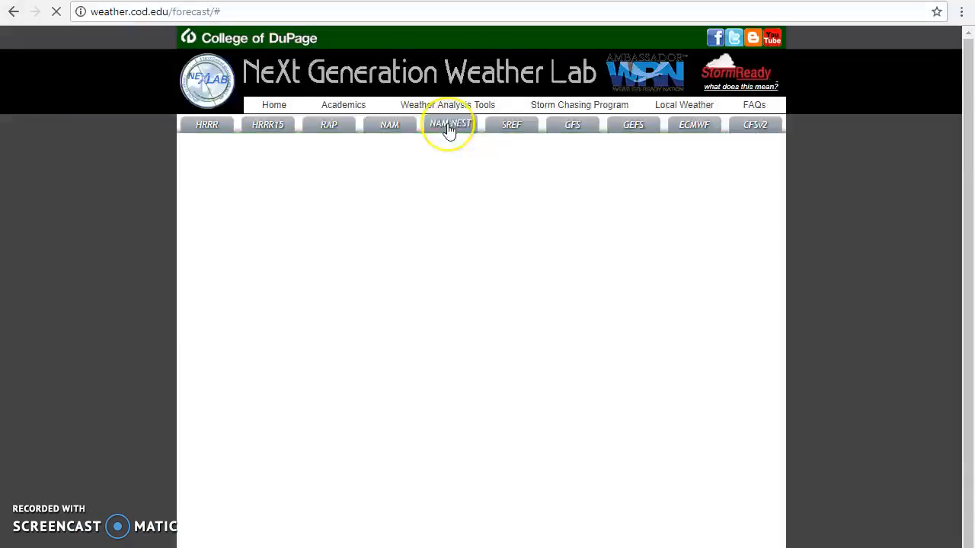
{"action": "left_click", "coordinate": [482, 378]}
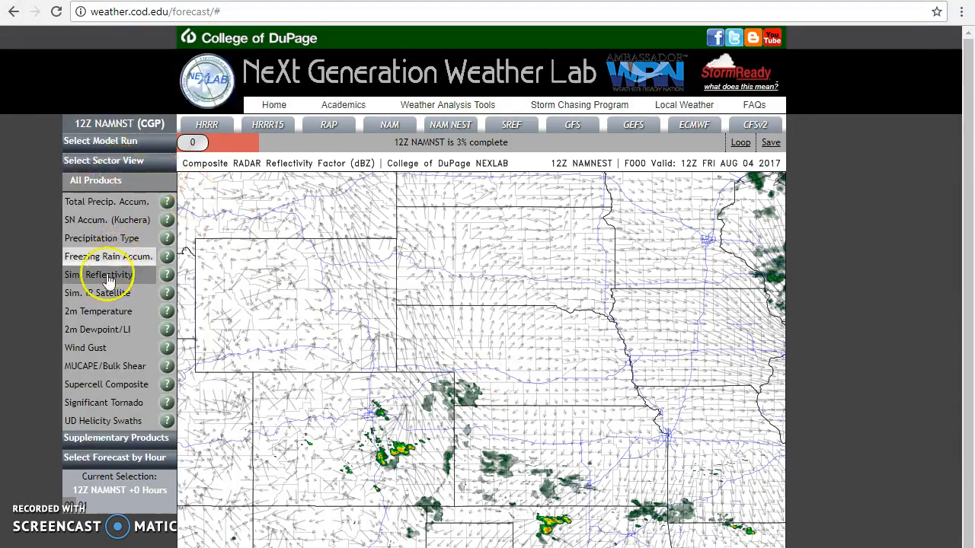
{"action": "left_click", "coordinate": [107, 140]}
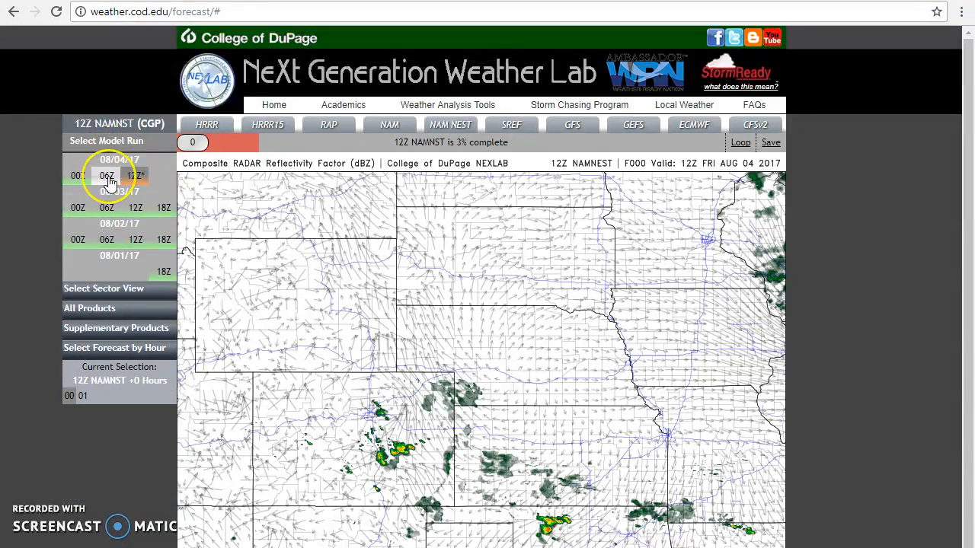
{"action": "left_click", "coordinate": [107, 176]}
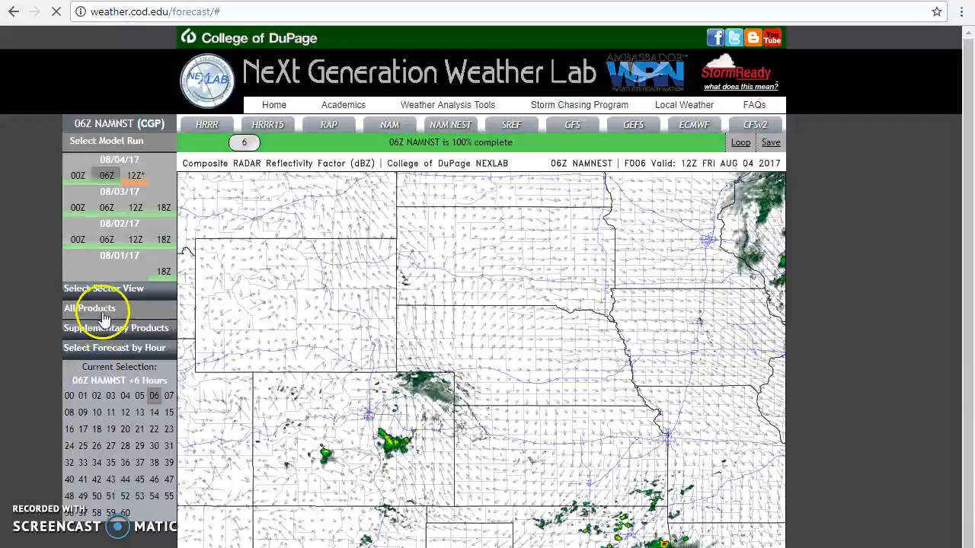
Step: Display the NAM NEST Sim. Reflectivity product and advance the forecast from hour 0 to hour 60
{"action": "left_click", "coordinate": [92, 308]}
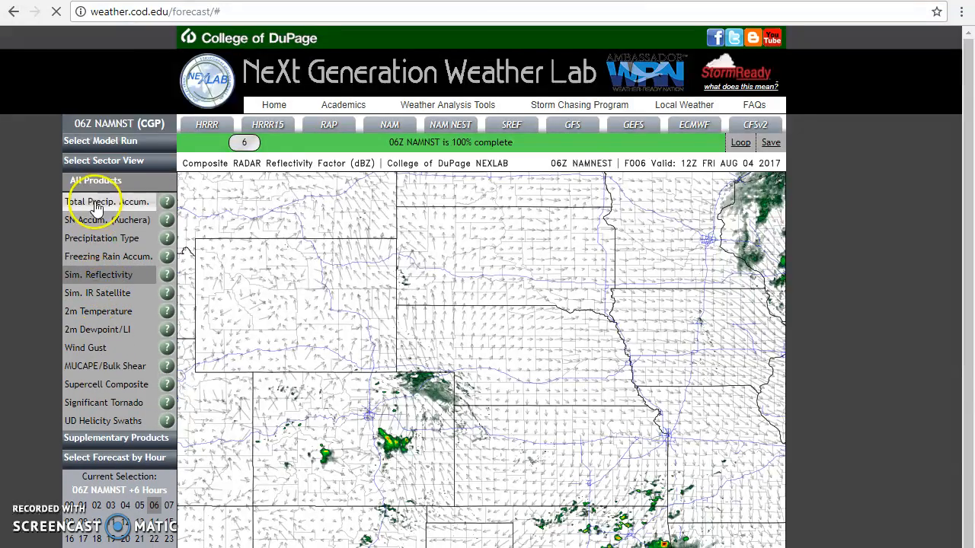
{"action": "left_click", "coordinate": [105, 278]}
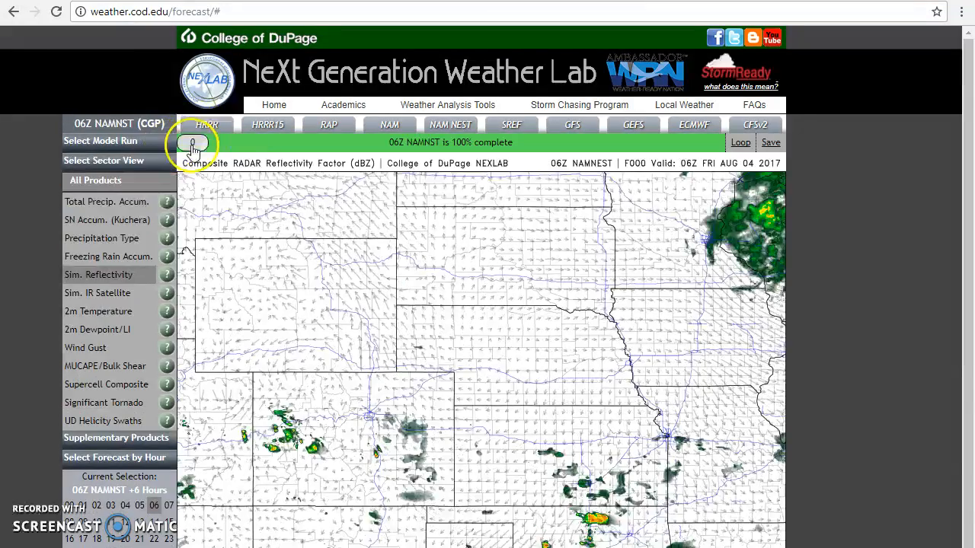
{"action": "left_click_drag", "start_coordinate": [217, 150], "coordinate": [265, 155]}
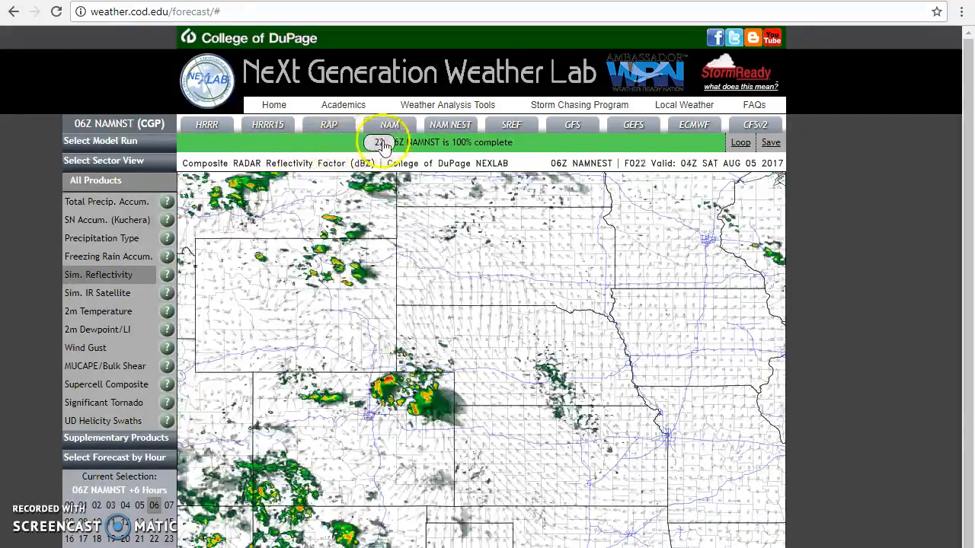
{"action": "left_click_drag", "start_coordinate": [434, 147], "coordinate": [708, 143]}
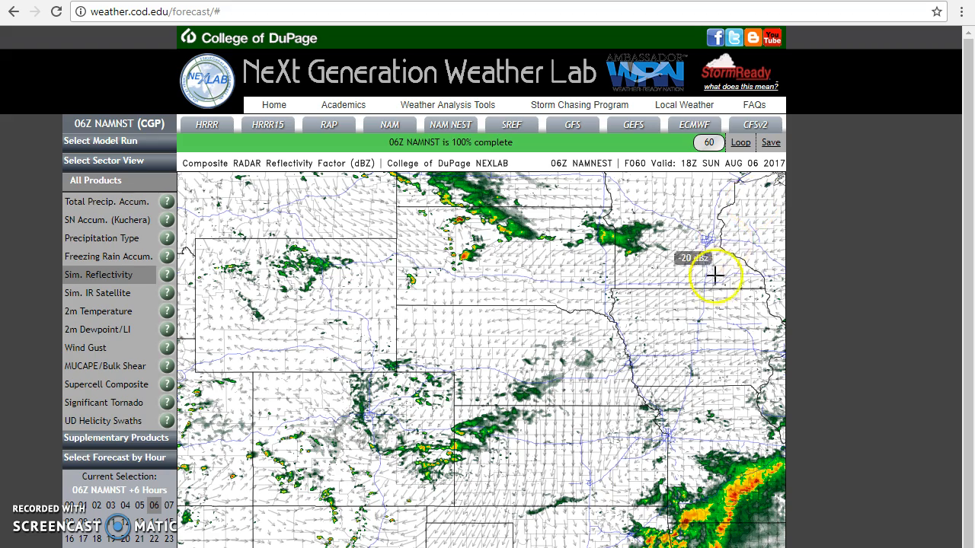
Step: Open the GFS model's Central Great Plains sector and advance its SLP and Precipitation product from hour 0 to hour 384
{"action": "left_click", "coordinate": [587, 142]}
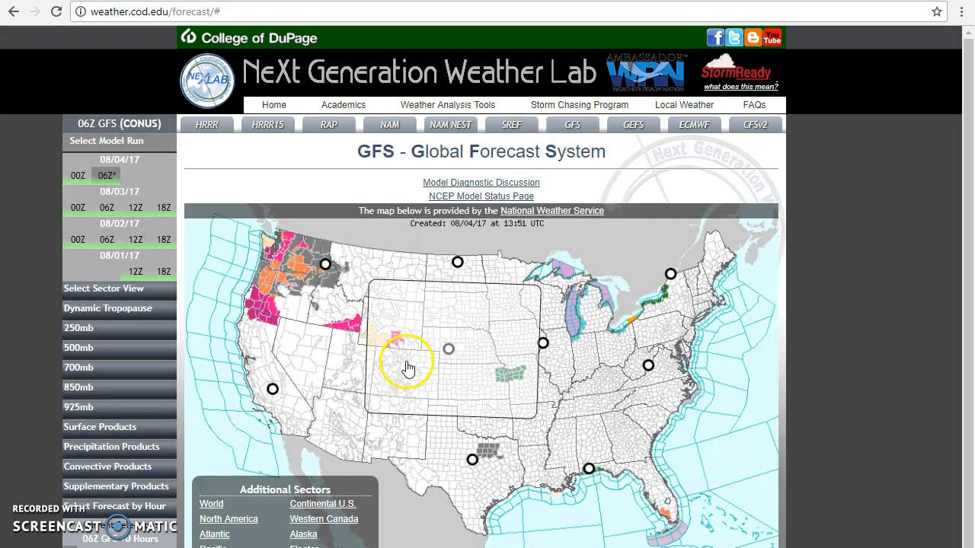
{"action": "left_click", "coordinate": [473, 390]}
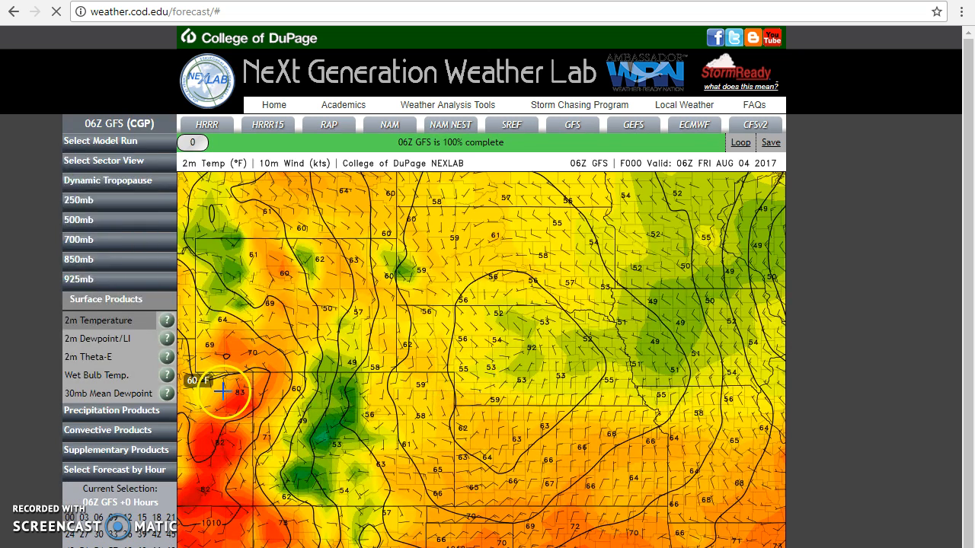
{"action": "left_click", "coordinate": [129, 410]}
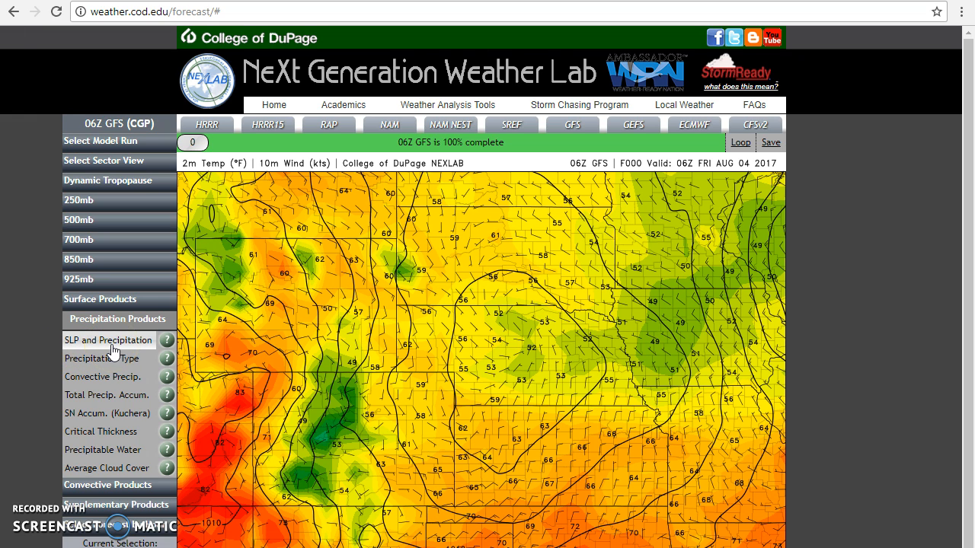
{"action": "left_click", "coordinate": [112, 349]}
{"action": "left_click_drag", "start_coordinate": [198, 154], "coordinate": [715, 146]}
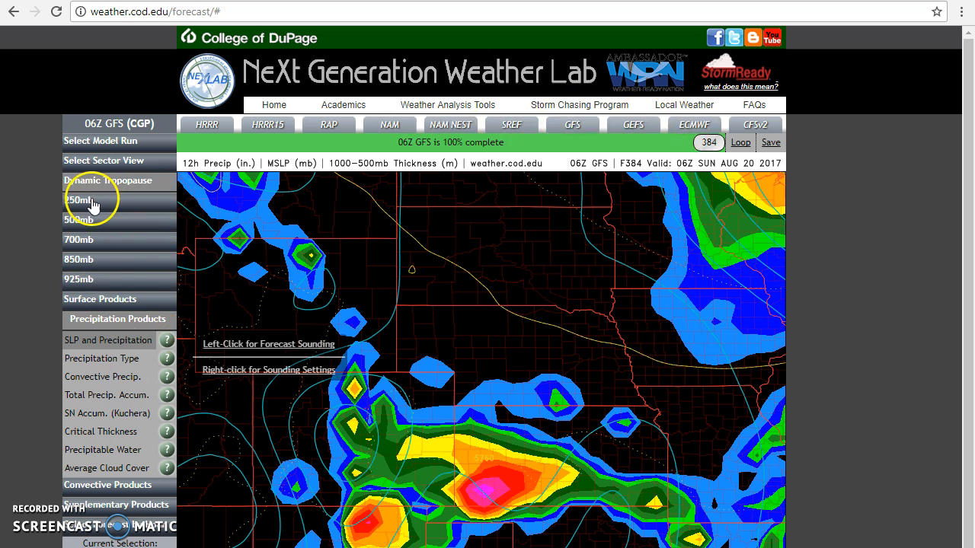
Step: Switch the GFS precipitation map to the North America sector and advance the forecast to hour 12
{"action": "left_click", "coordinate": [109, 162]}
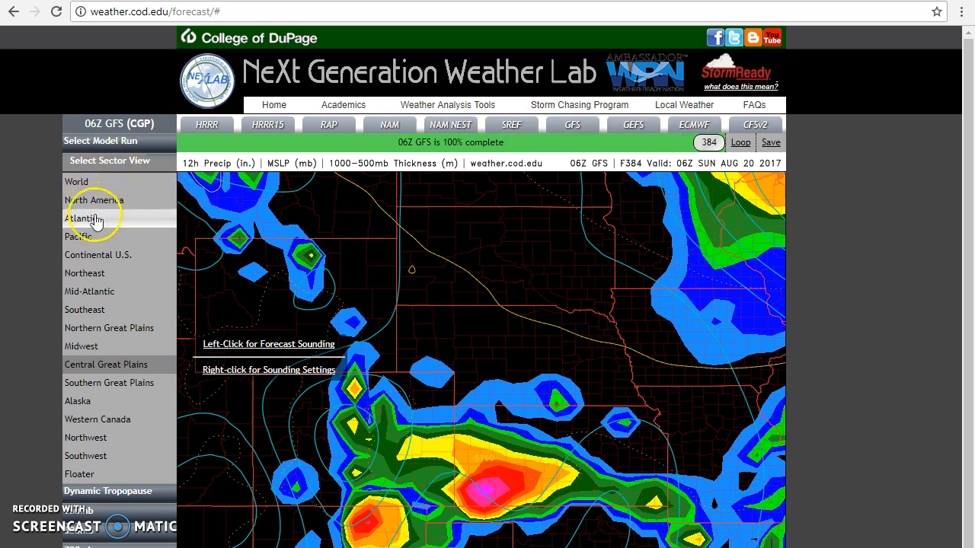
{"action": "left_click", "coordinate": [94, 200]}
{"action": "left_click_drag", "start_coordinate": [192, 143], "coordinate": [213, 142]}
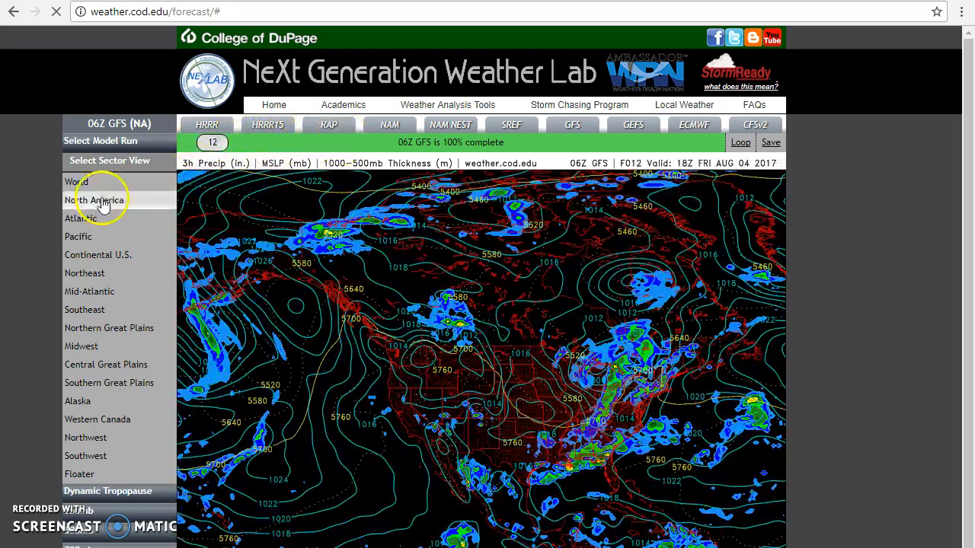
Step: Switch the GFS precipitation map to the Continental U.S. sector and advance the forecast to hour 384
{"action": "left_click", "coordinate": [94, 255]}
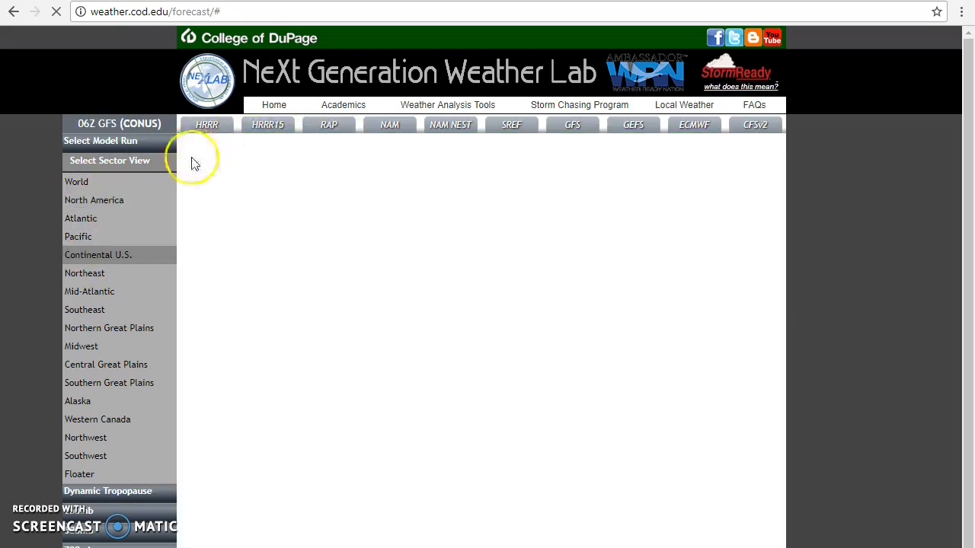
{"action": "left_click_drag", "start_coordinate": [198, 149], "coordinate": [750, 143]}
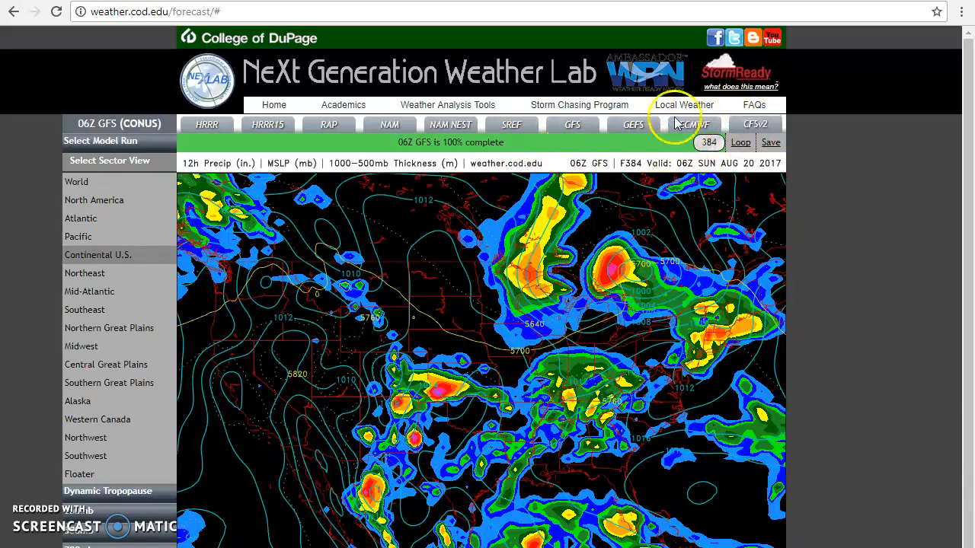